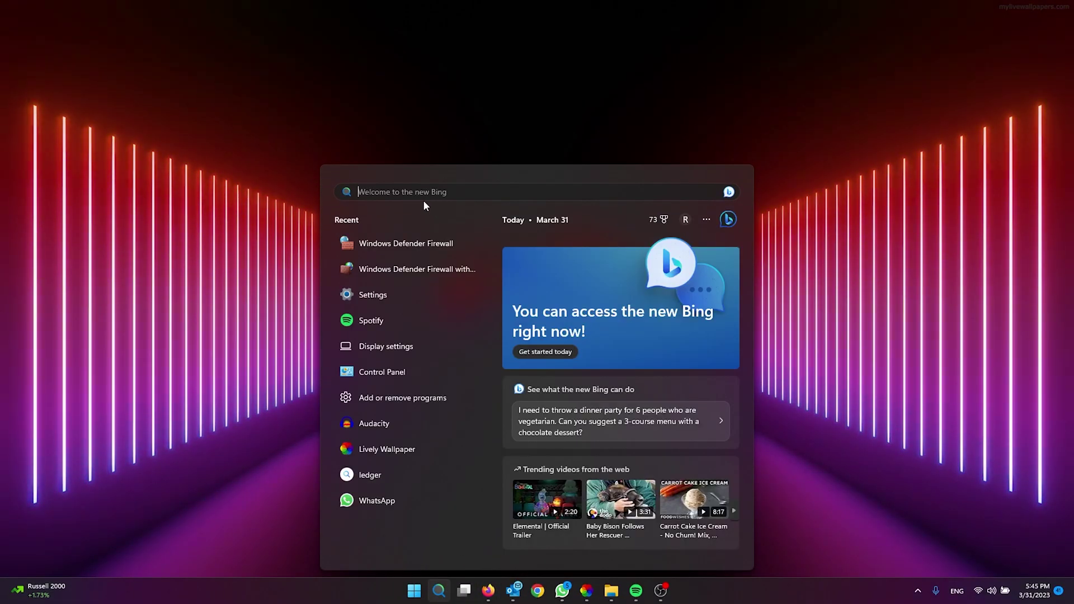
pyautogui.write('windows firewall')
# Search for 'windows fir' and launch Windows Defender Firewall from the results
pyautogui.press('BackSpace')
pyautogui.press('BackSpace')
pyautogui.press('BackSpace')
pyautogui.write('ir')
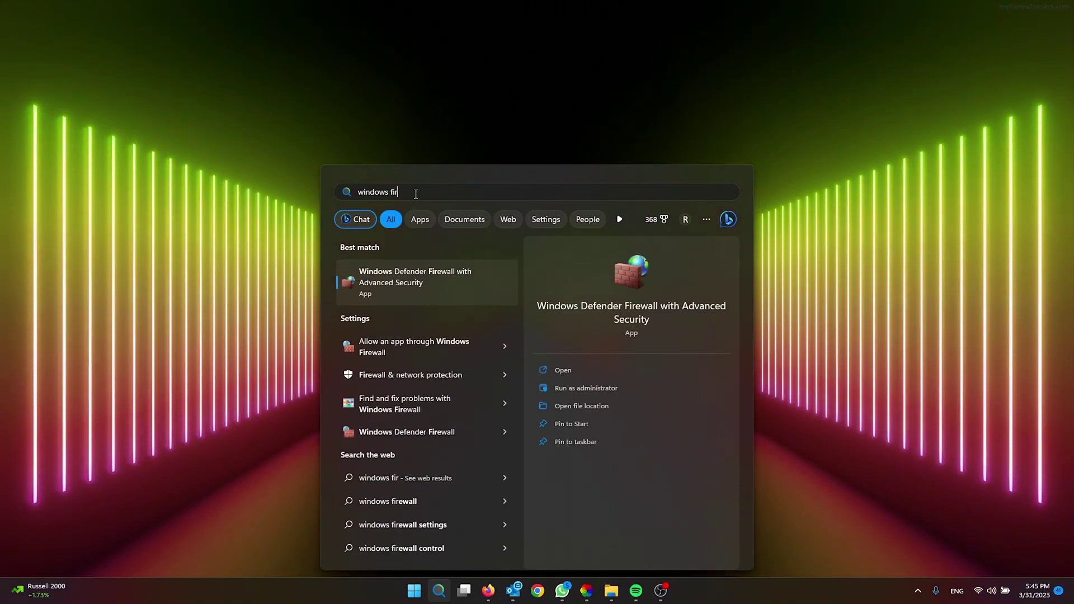
pyautogui.click(398, 432)
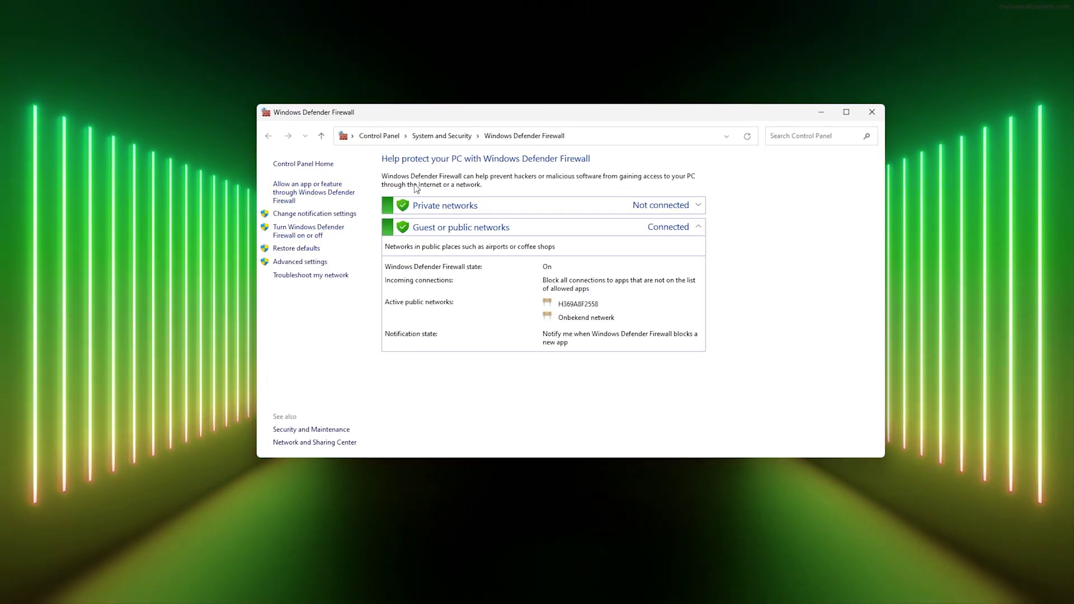
# Unlock the allowed apps list with Change settings and browse for another app's program file
pyautogui.click(293, 193)
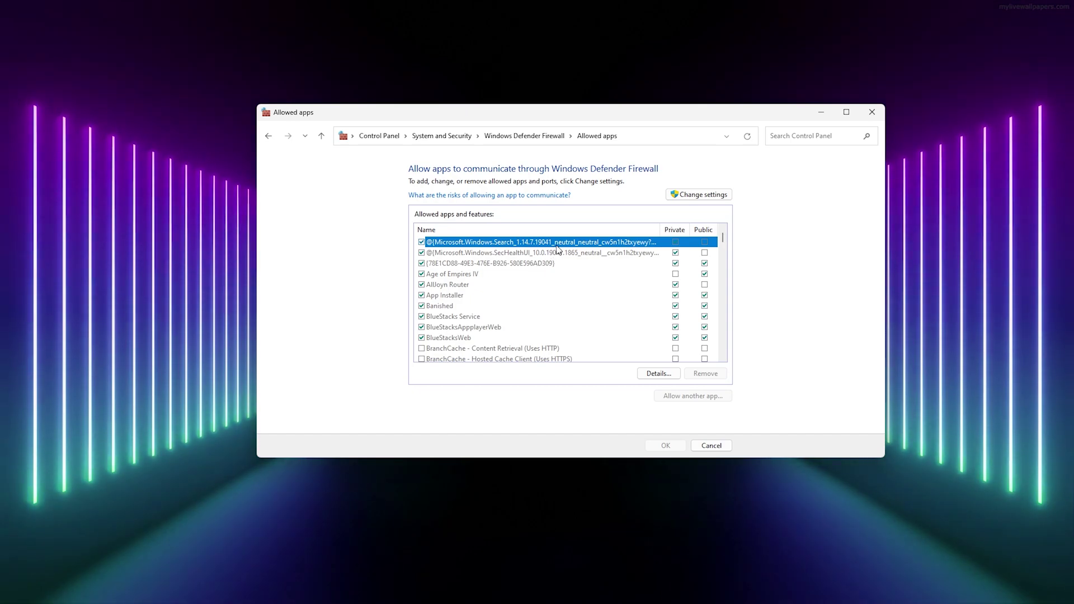
pyautogui.click(692, 200)
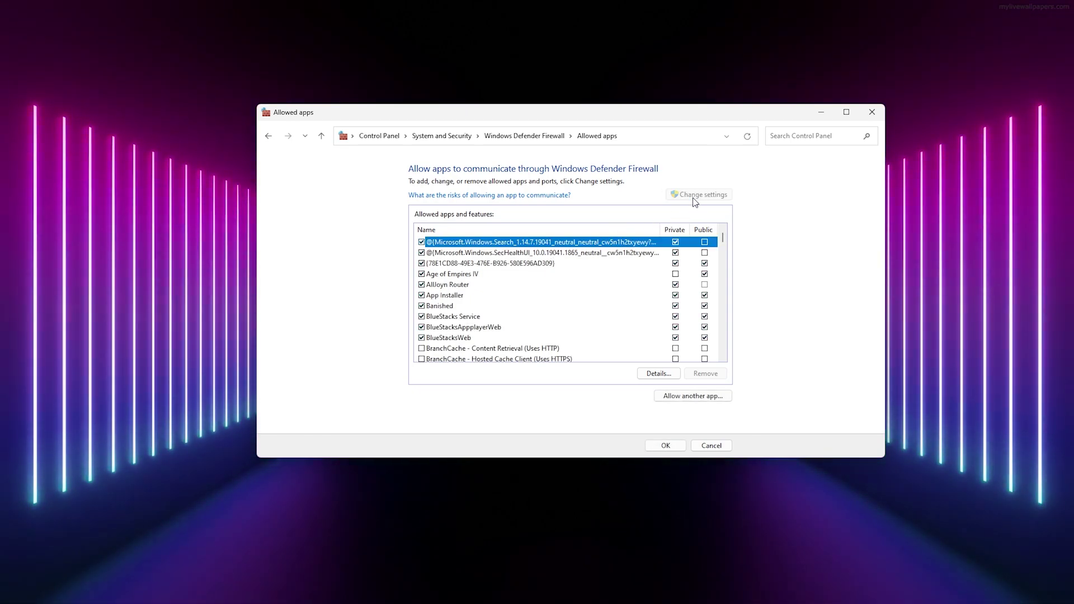
pyautogui.scroll(-1, 572, 263)
pyautogui.scroll(-3, 572, 263)
pyautogui.scroll(-1, 571, 263)
pyautogui.scroll(-1, 573, 263)
pyautogui.scroll(-2, 573, 263)
pyautogui.scroll(-1, 574, 263)
pyautogui.scroll(-2, 573, 263)
pyautogui.scroll(-1, 574, 263)
pyautogui.scroll(-2, 573, 263)
pyautogui.scroll(-1, 574, 263)
pyautogui.scroll(-4, 573, 263)
pyautogui.scroll(-2, 574, 261)
pyautogui.scroll(-2, 574, 261)
pyautogui.scroll(-1, 574, 262)
pyautogui.scroll(1, 574, 261)
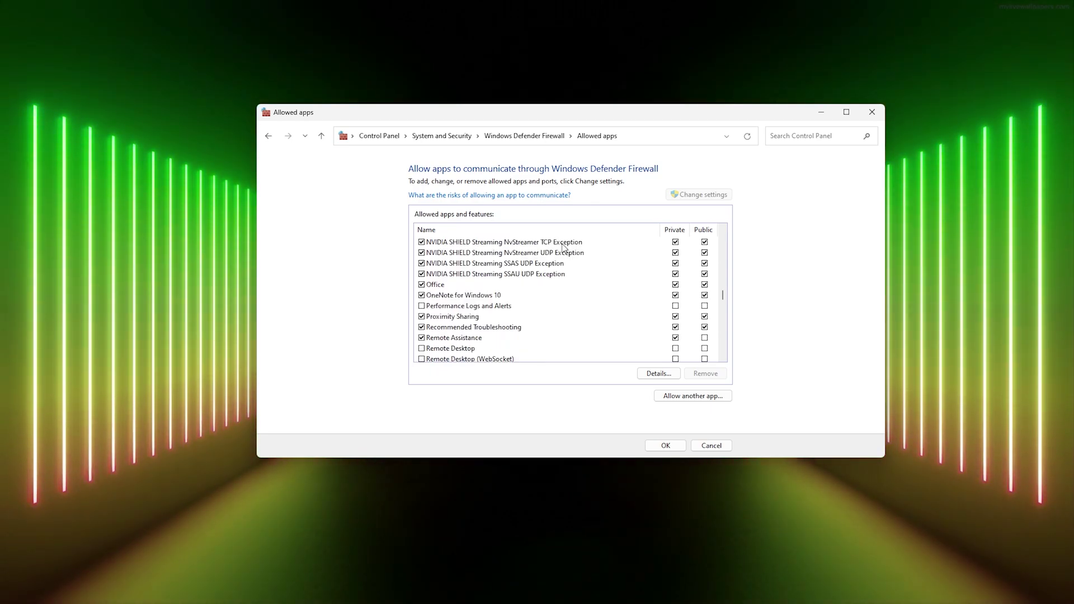
pyautogui.click(694, 401)
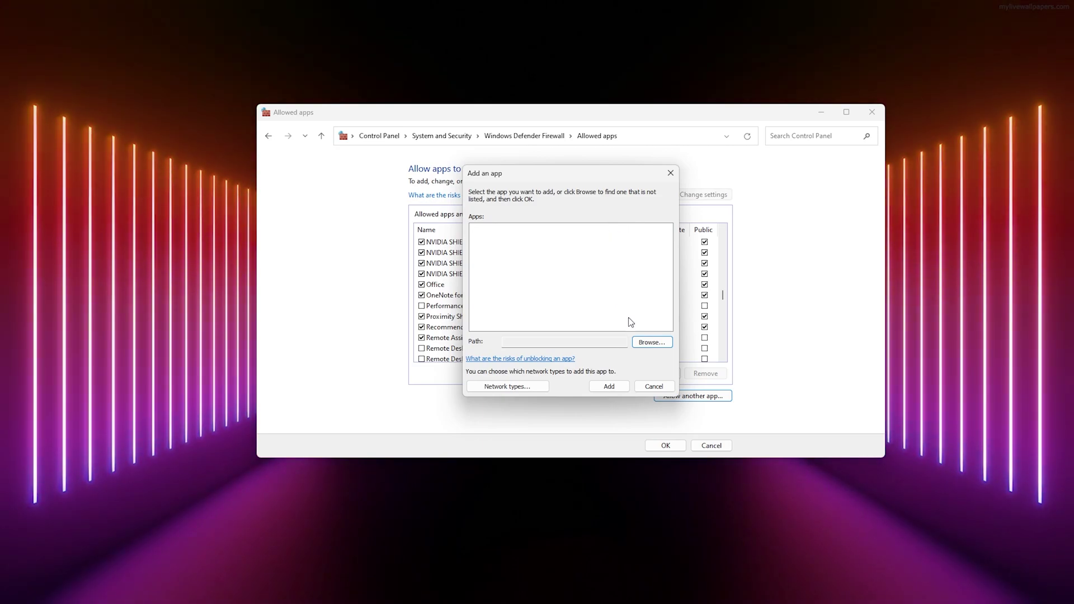
pyautogui.click(649, 345)
# Pick the OBS Studio shortcut on the Desktop as the program to add
pyautogui.moveTo(613, 200); pyautogui.dragTo(483, 158)
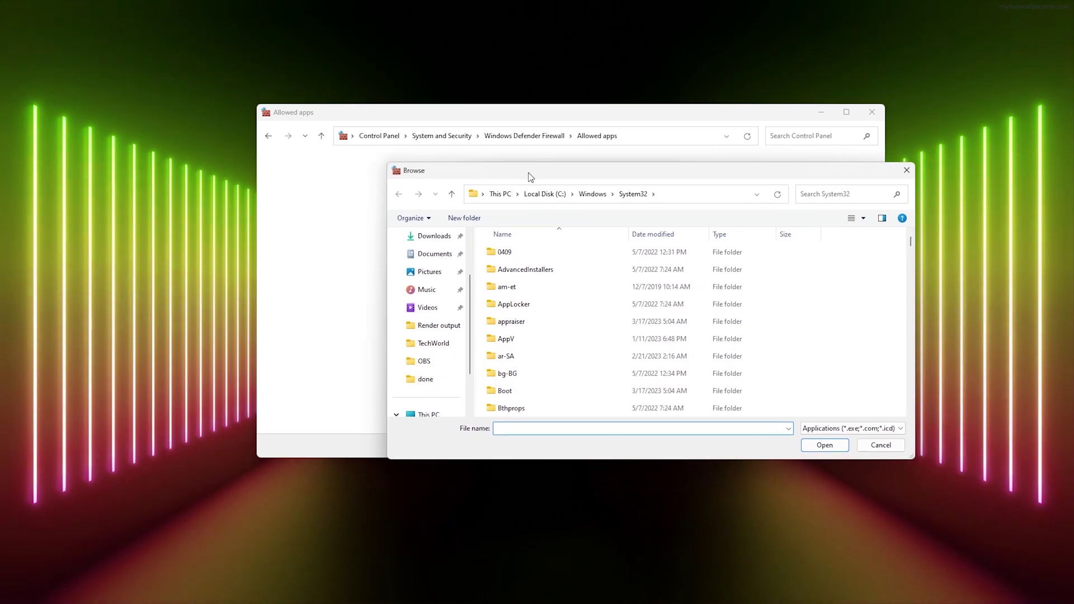
pyautogui.scroll(2, 398, 287)
pyautogui.scroll(1, 395, 286)
pyautogui.click(383, 273)
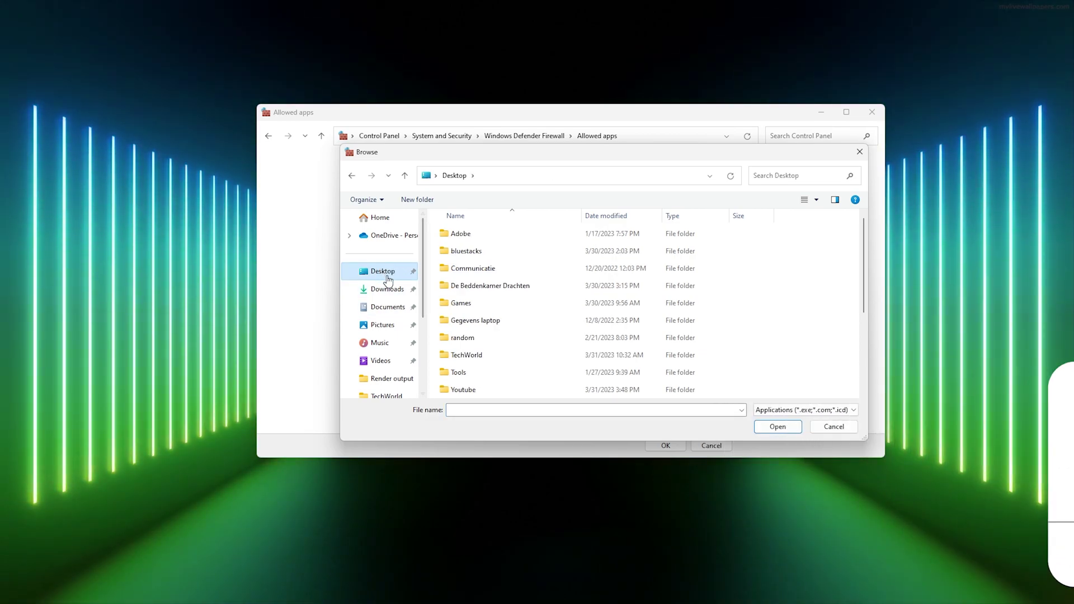
pyautogui.scroll(-2, 537, 268)
pyautogui.scroll(-1, 531, 262)
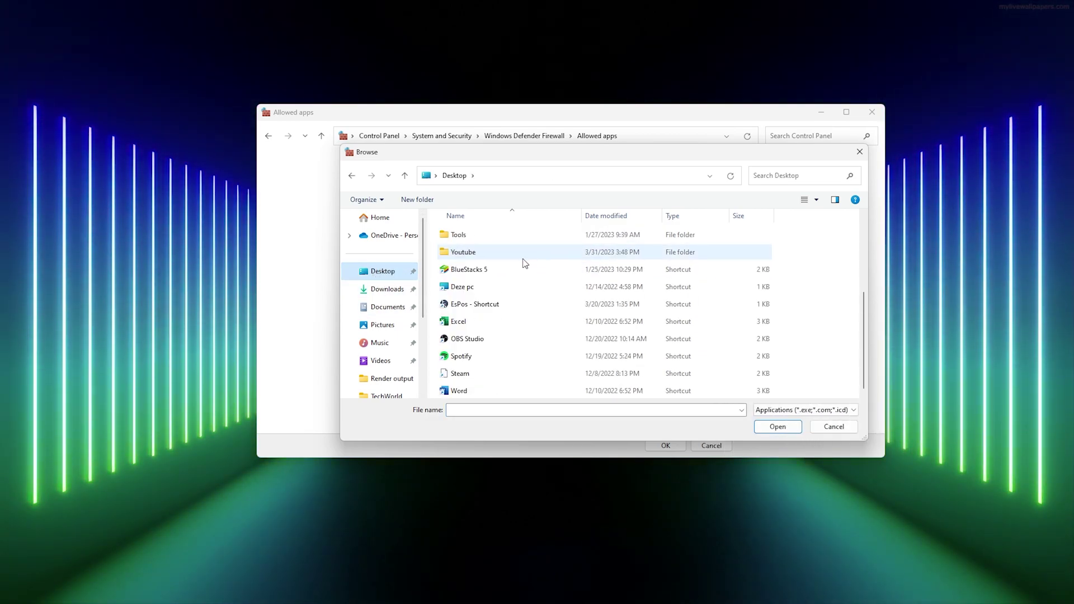
pyautogui.click(496, 338)
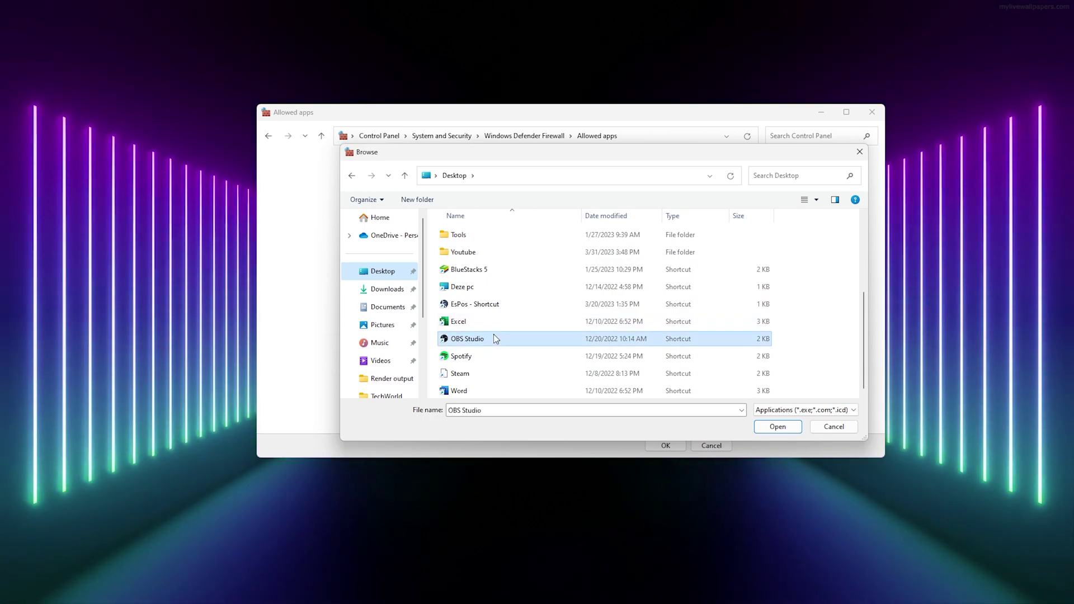
pyautogui.click(763, 428)
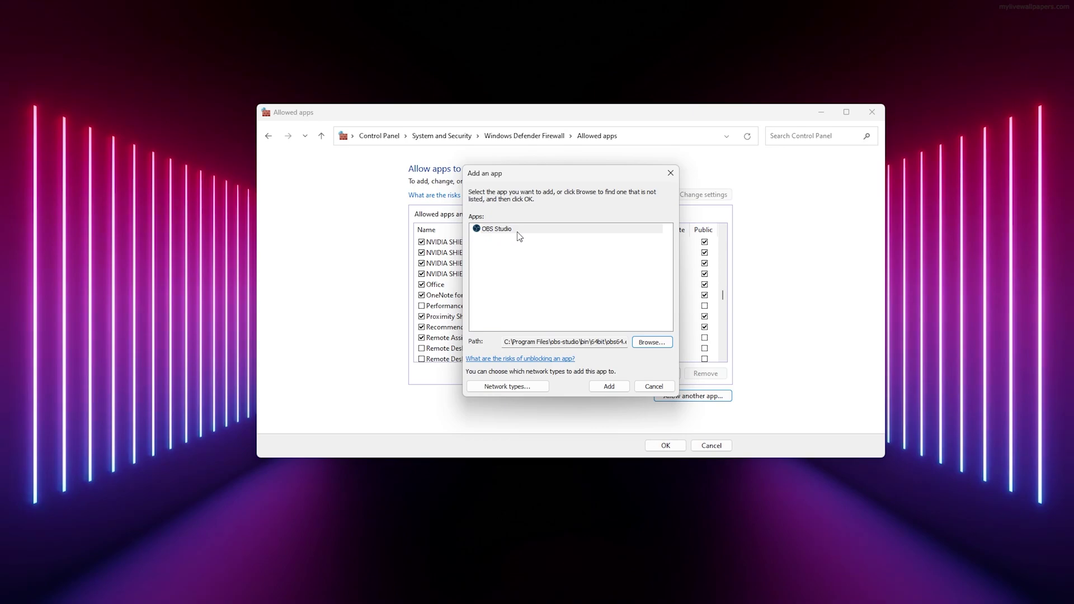
# Add OBS Studio, tick Private alongside Public, and confirm with OK
pyautogui.click(607, 387)
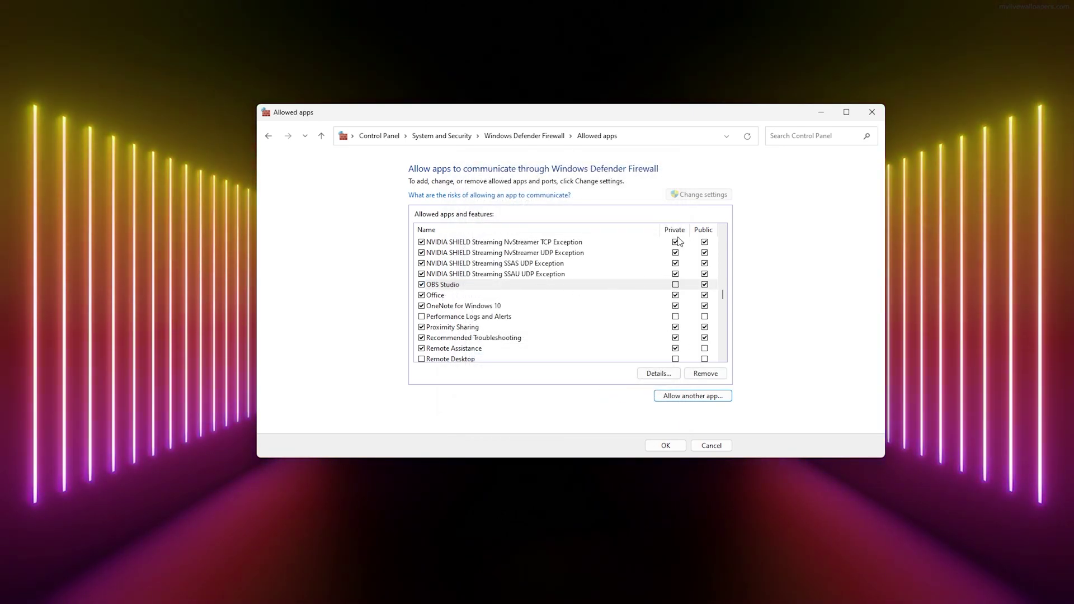
pyautogui.click(676, 286)
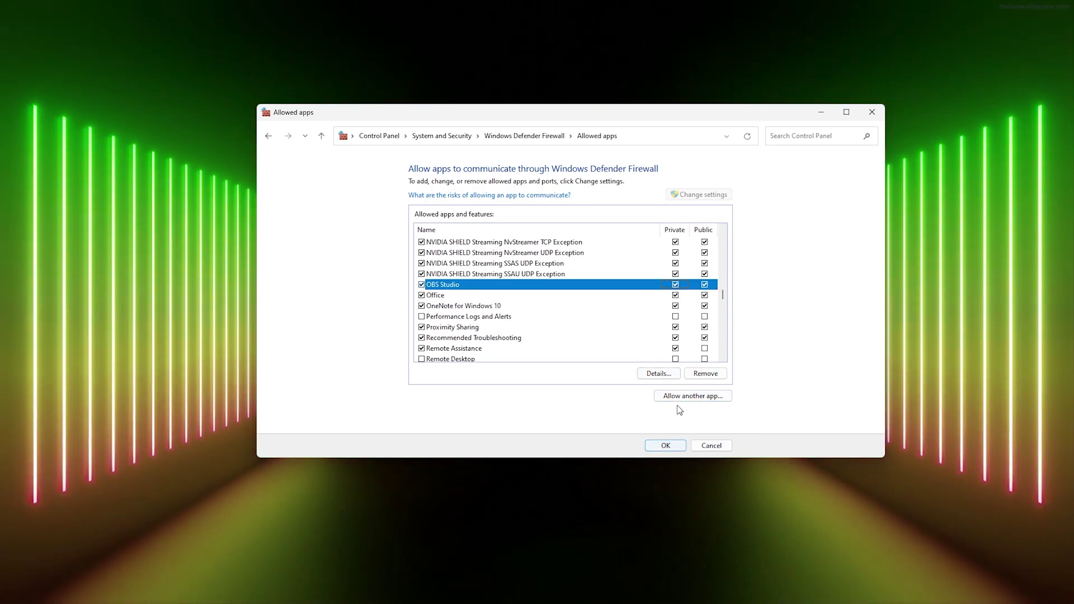
pyautogui.click(665, 446)
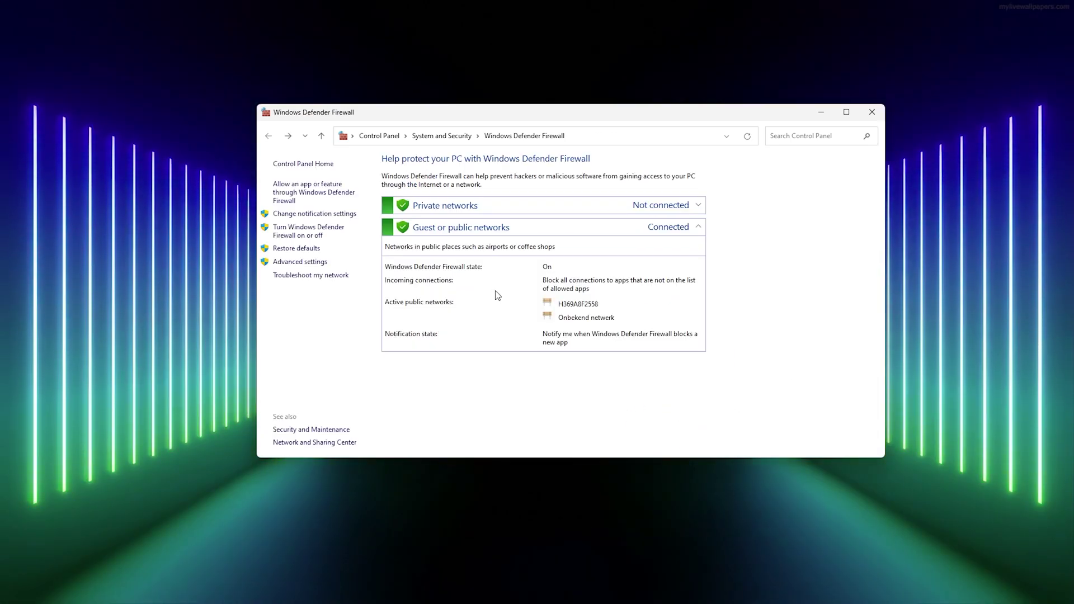